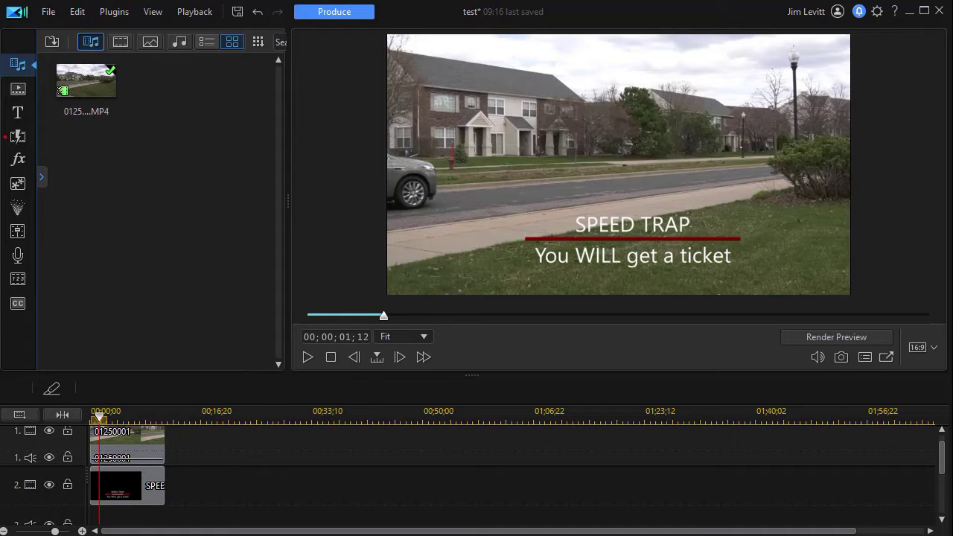
# Preview the title animation, then bring up Produce's Online options set for YouTube.
pyautogui.click(307, 357)
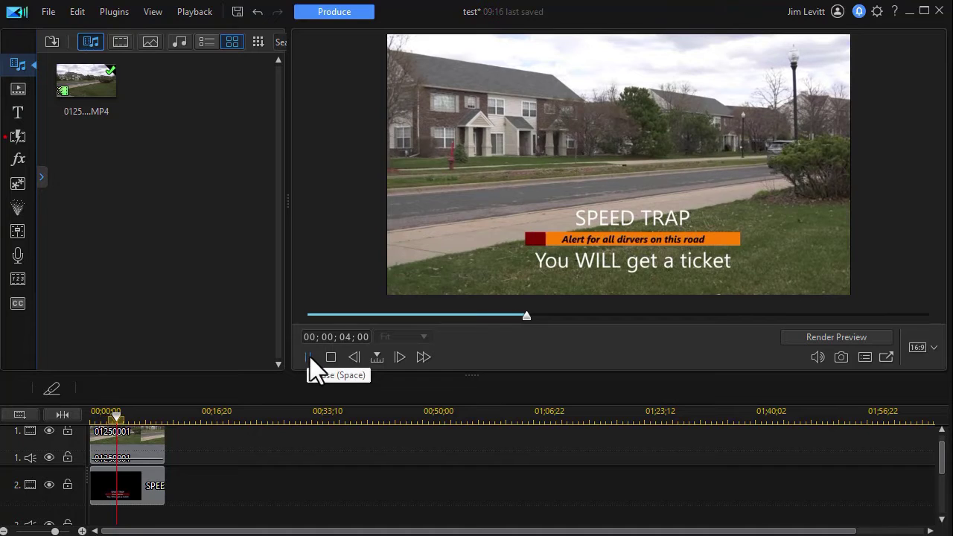
pyautogui.click(305, 357)
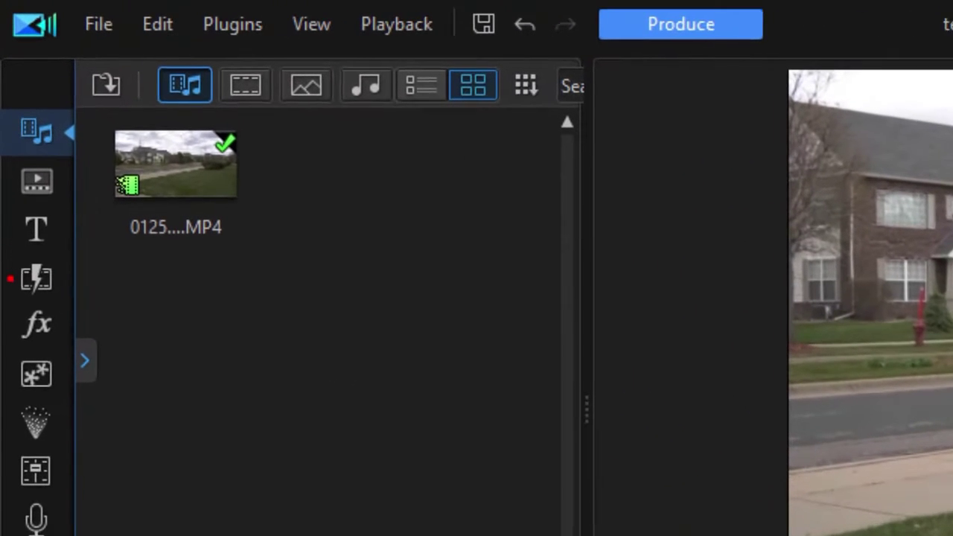
pyautogui.click(695, 33)
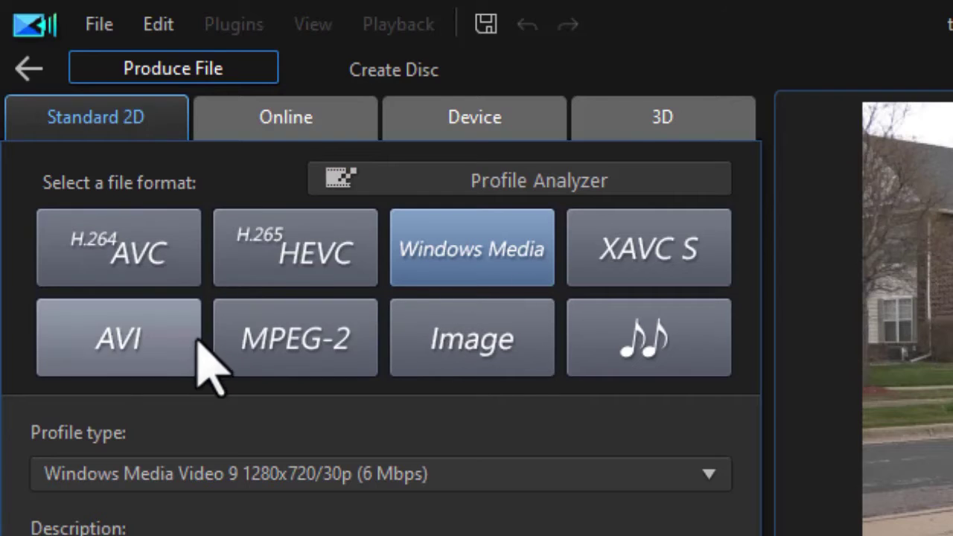
pyautogui.click(326, 125)
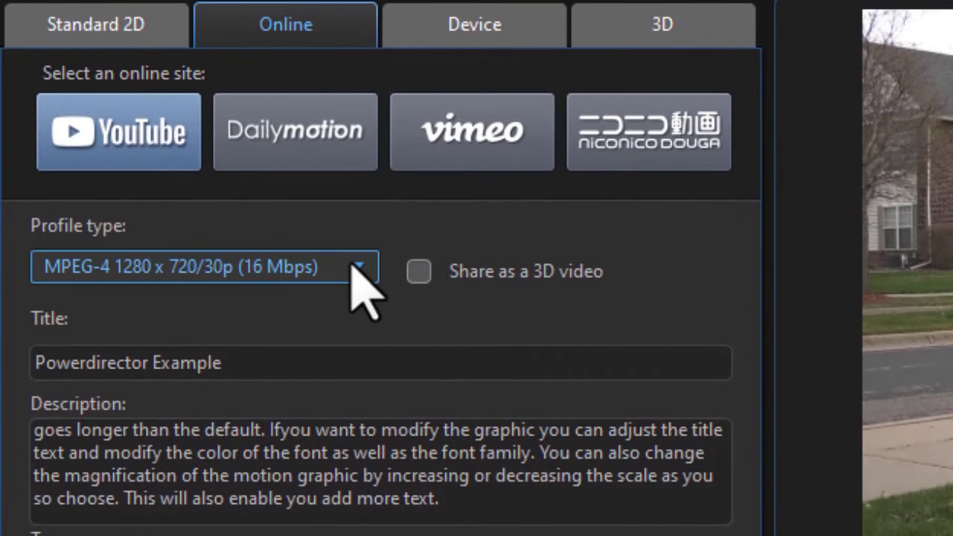
# Keep the MPEG-4 1280 x 720/30p profile, retitle the upload 'Erase me', and review the description.
pyautogui.click(361, 266)
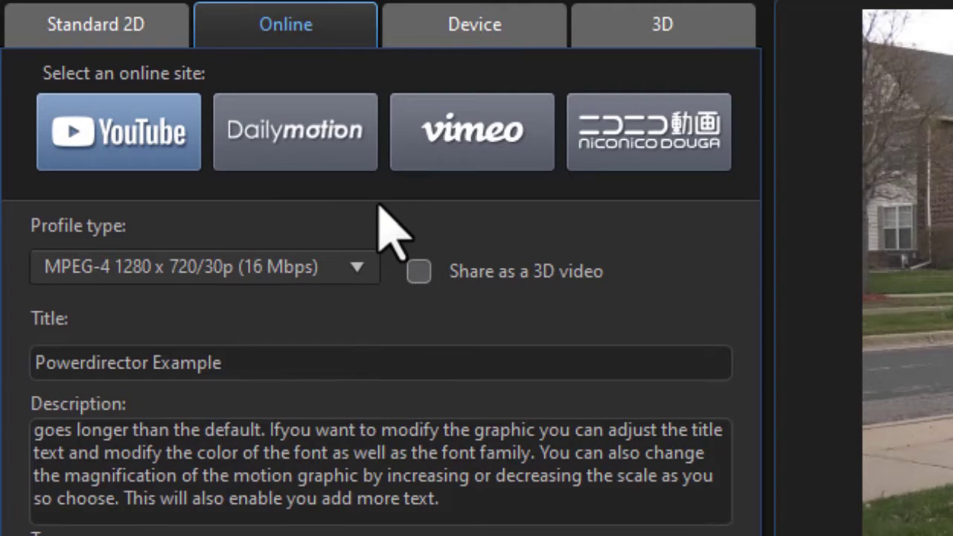
pyautogui.click(385, 220)
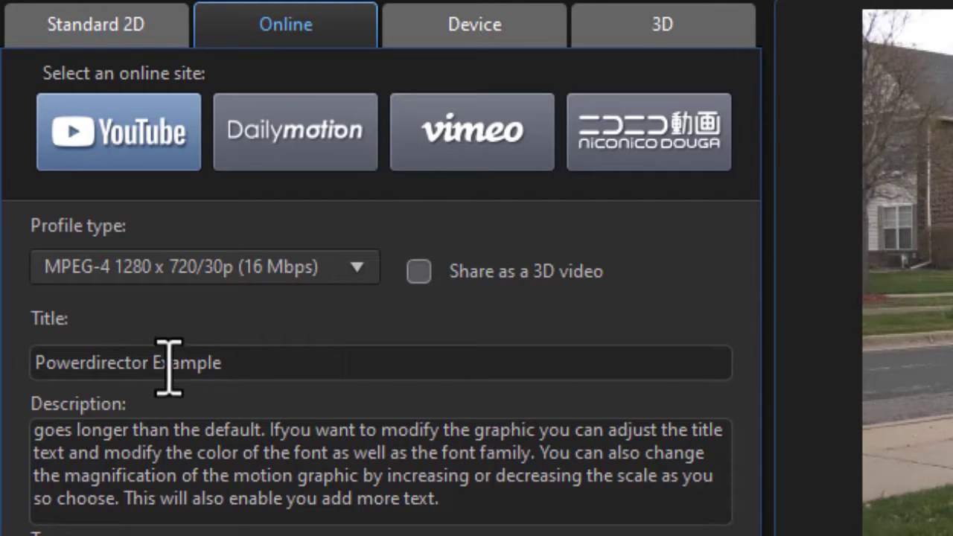
pyautogui.click(204, 362)
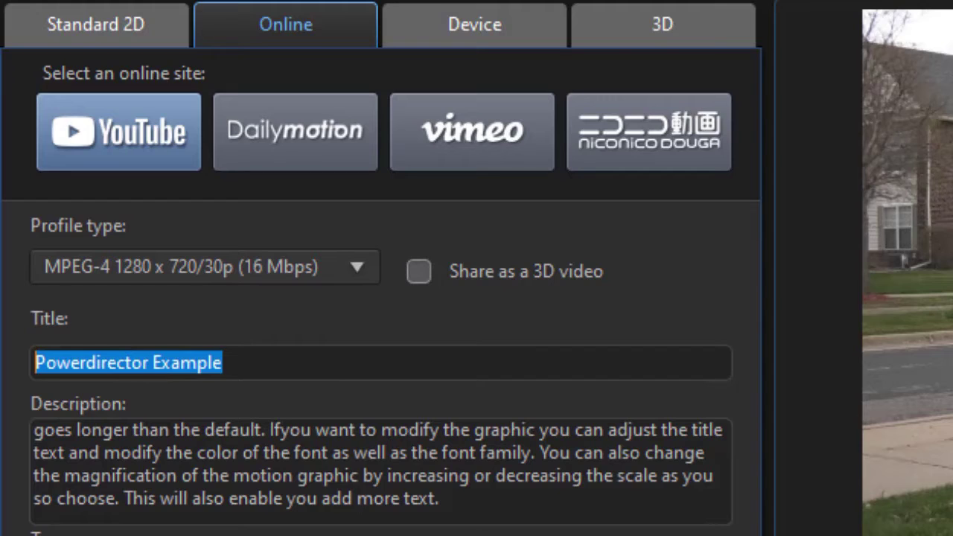
pyautogui.write('Erase m')
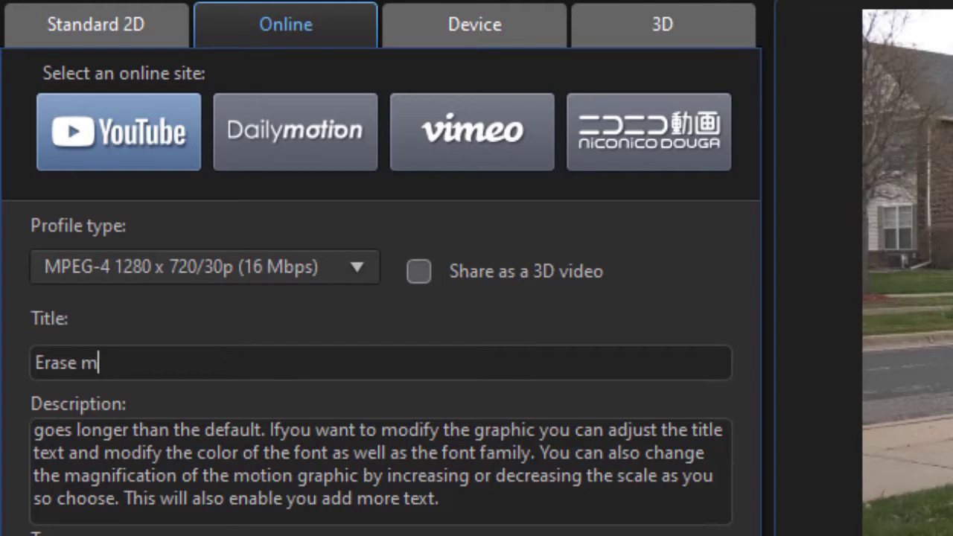
pyautogui.write('e')
pyautogui.click(460, 504)
pyautogui.press('Up')
pyautogui.press('Up')
pyautogui.press('Up')
pyautogui.press('Up')
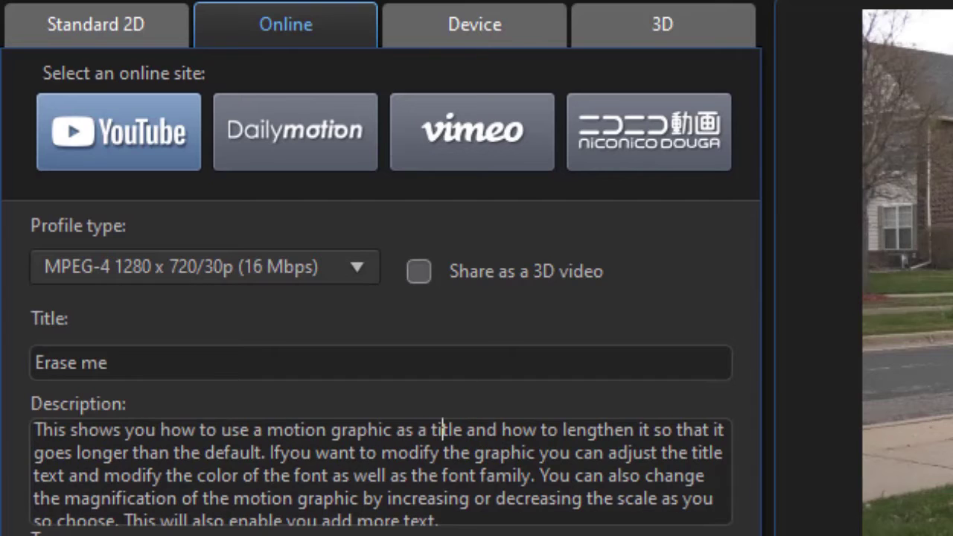
pyautogui.press('Down')
pyautogui.press('Down')
pyautogui.press('Down')
pyautogui.press('Down')
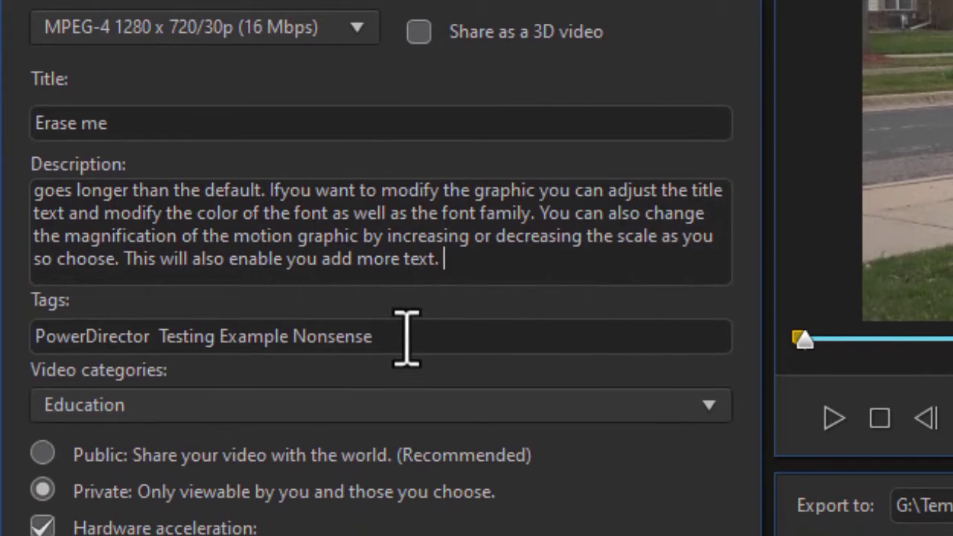
# Replace the tags with 'PD Example', choose the Gaming category, and keep visibility Private.
pyautogui.moveTo(404, 335); pyautogui.dragTo(35, 337)
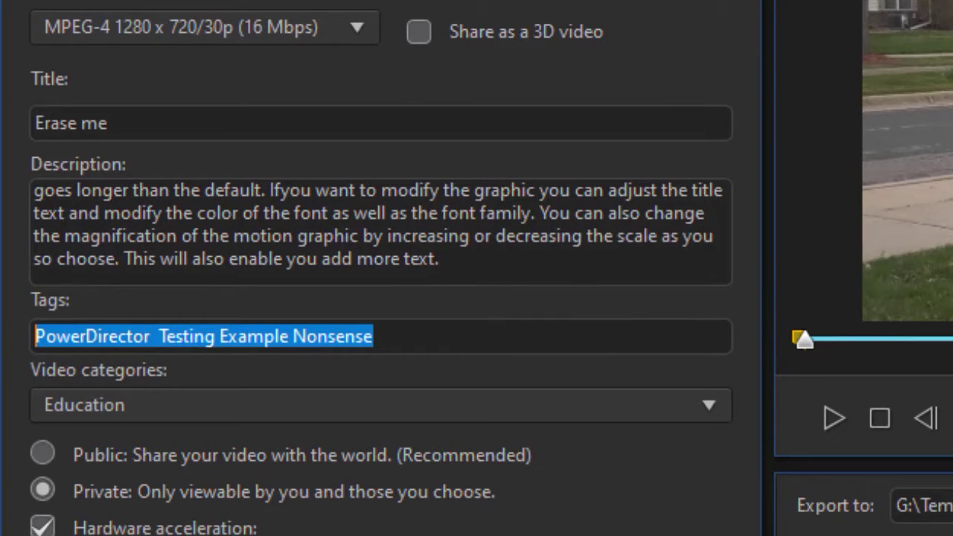
pyautogui.write('PD')
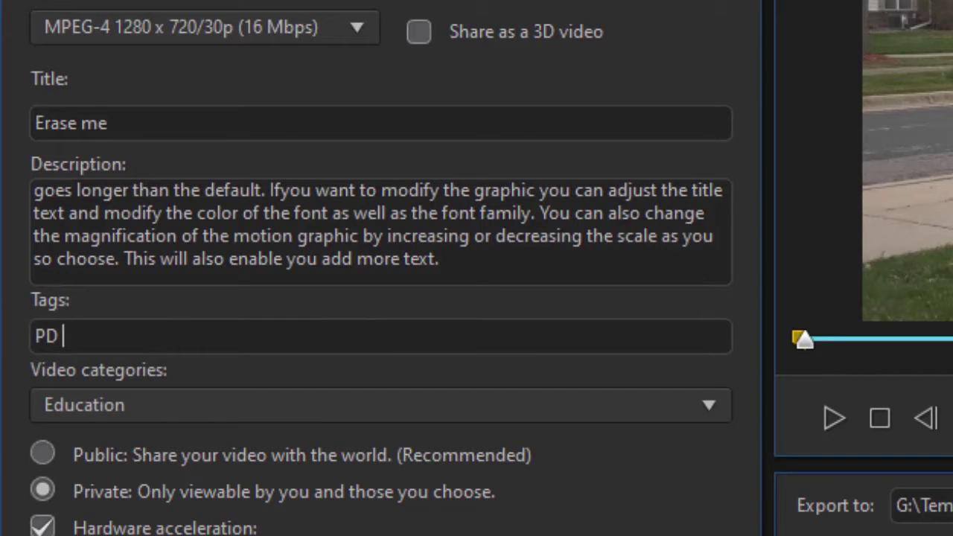
pyautogui.write(' Example')
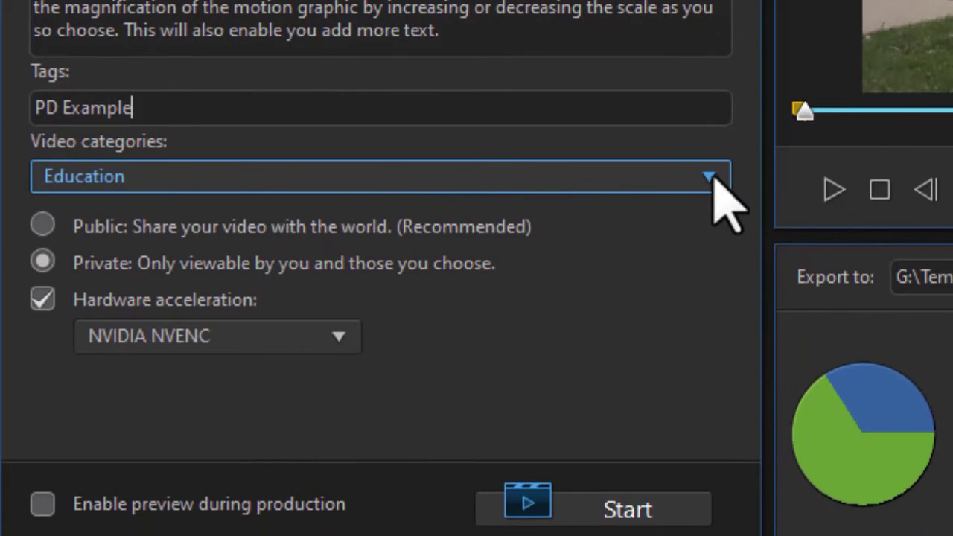
pyautogui.click(709, 183)
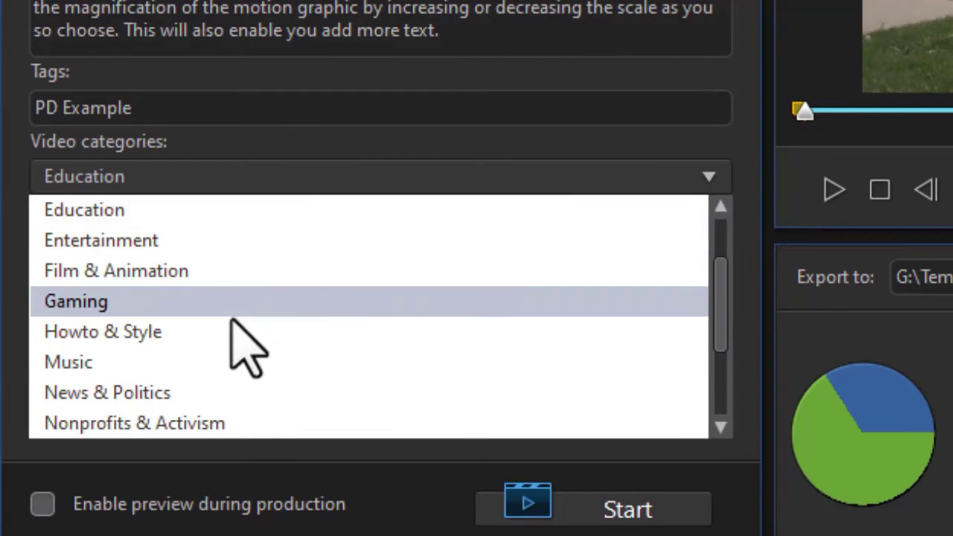
pyautogui.click(214, 305)
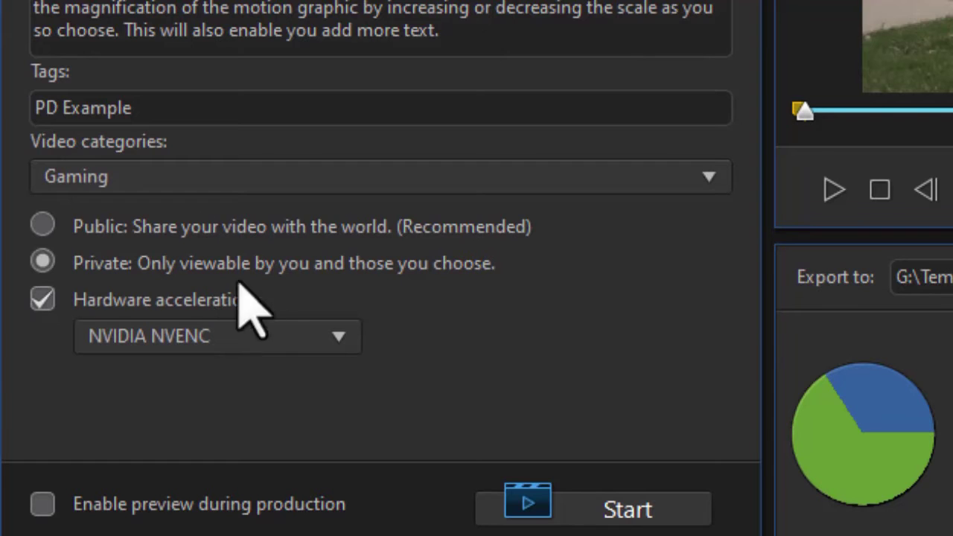
pyautogui.click(227, 231)
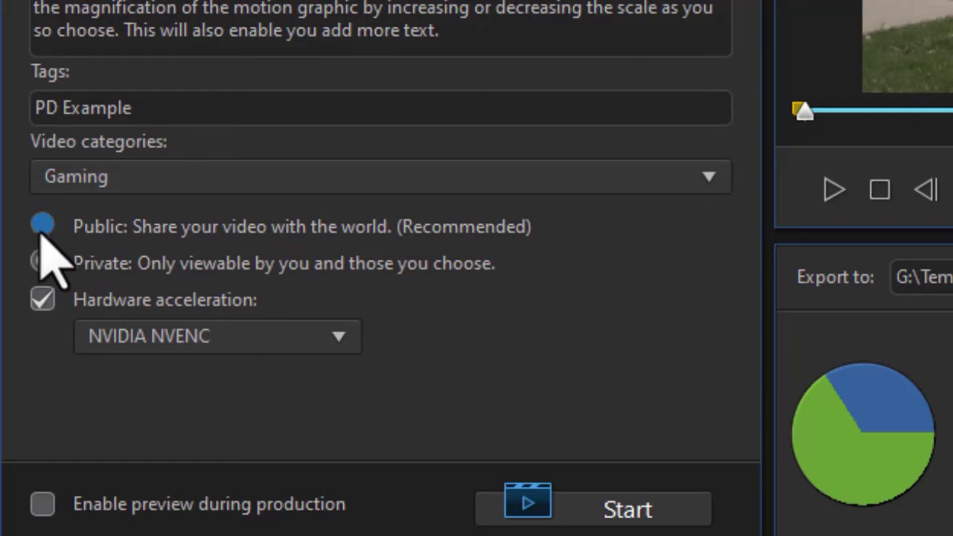
pyautogui.click(42, 257)
pyautogui.click(42, 261)
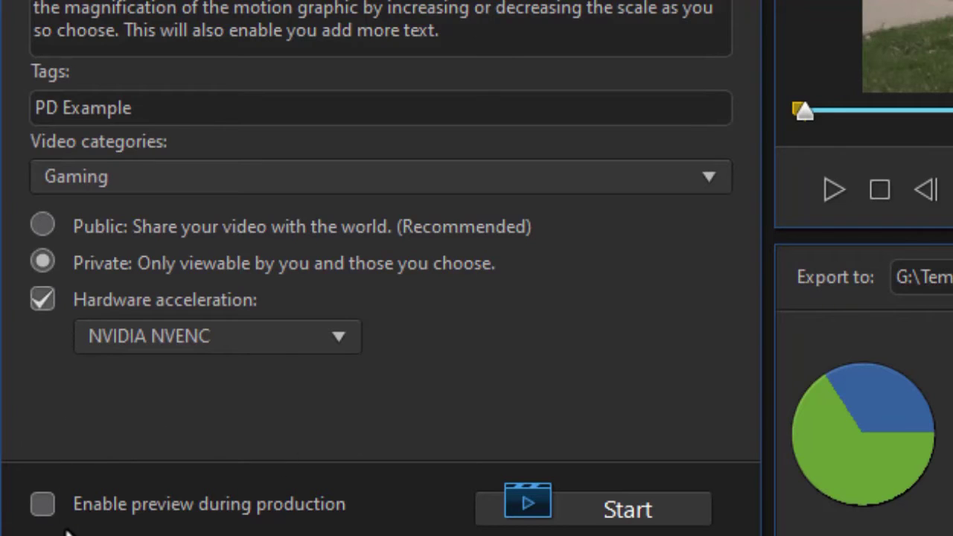
# Enable preview during production, rename the output file from test_0.mp4 to eraseme, and start producing.
pyautogui.click(43, 507)
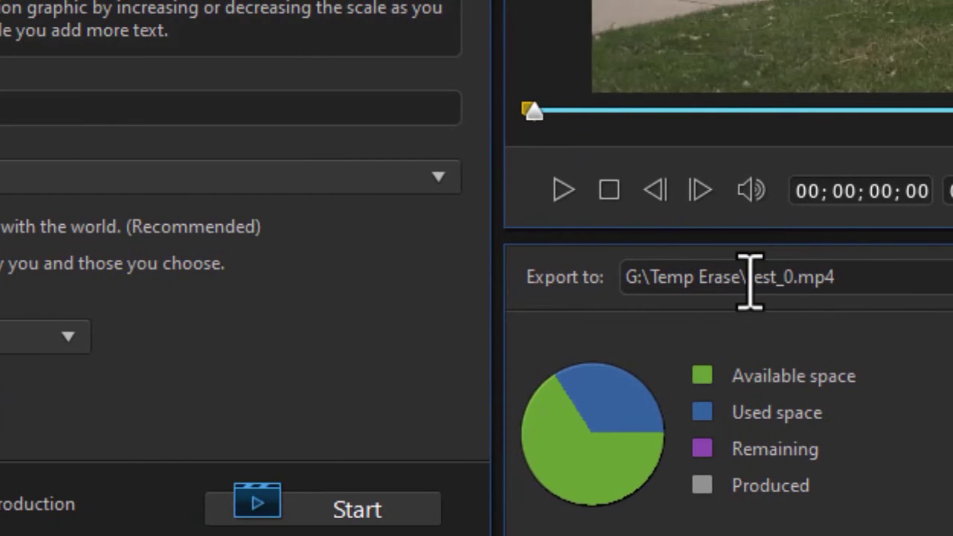
pyautogui.moveTo(750, 280)
pyautogui.mouseDown()
pyautogui.moveTo(845, 286)
pyautogui.moveTo(891, 277)
pyautogui.moveTo(788, 297)
pyautogui.moveTo(747, 287)
pyautogui.mouseUp()
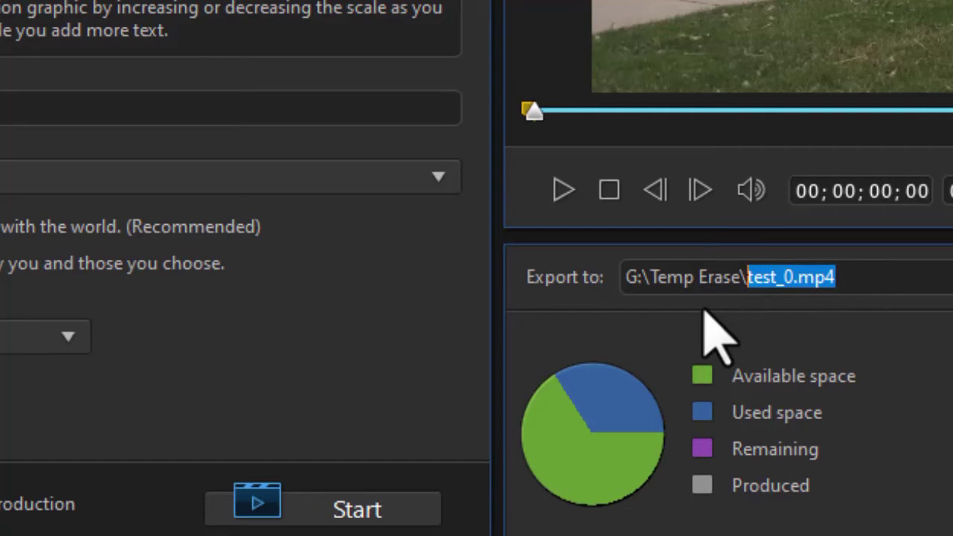
pyautogui.write('erase')
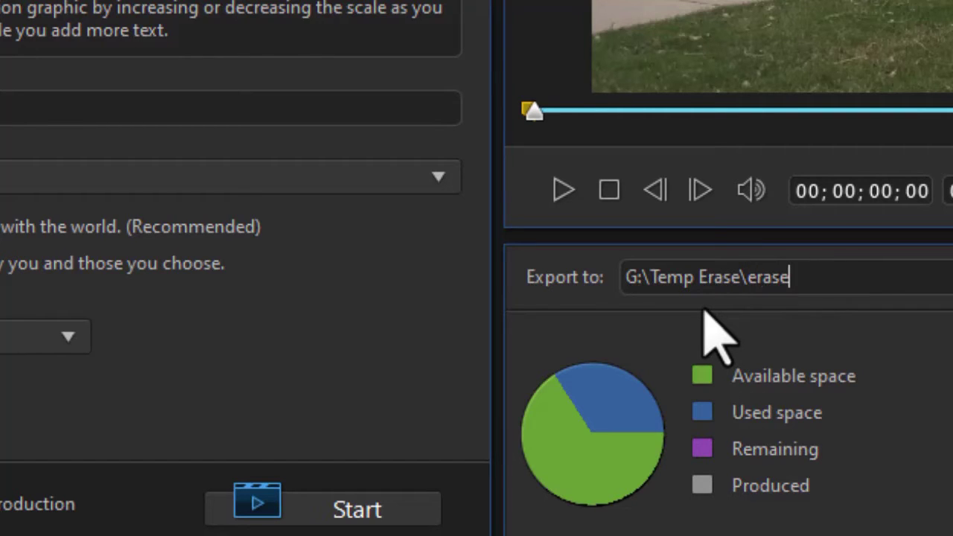
pyautogui.write('me')
pyautogui.click(406, 521)
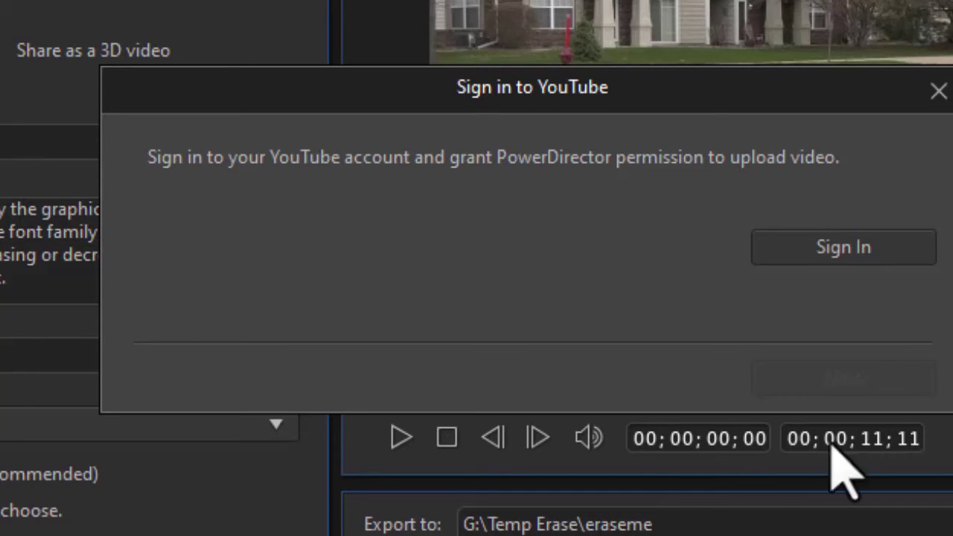
pyautogui.click(866, 245)
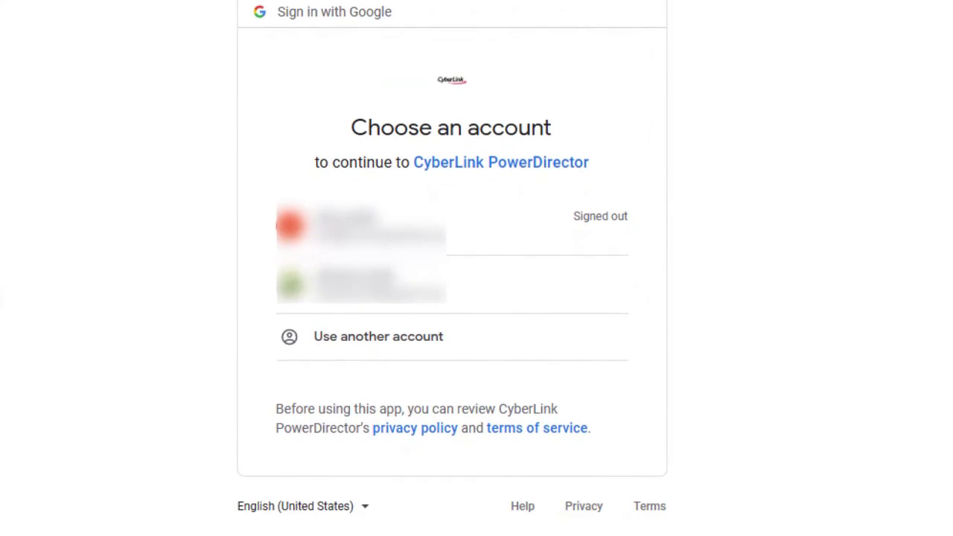
# Select the Google account and its YouTube channel, then allow PowerDirector to manage its videos.
pyautogui.click(560, 289)
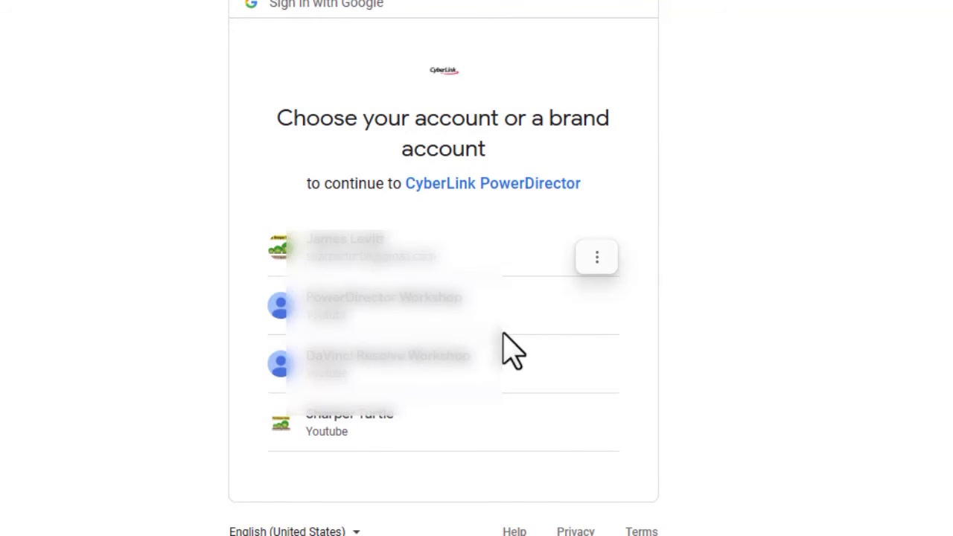
pyautogui.click(585, 429)
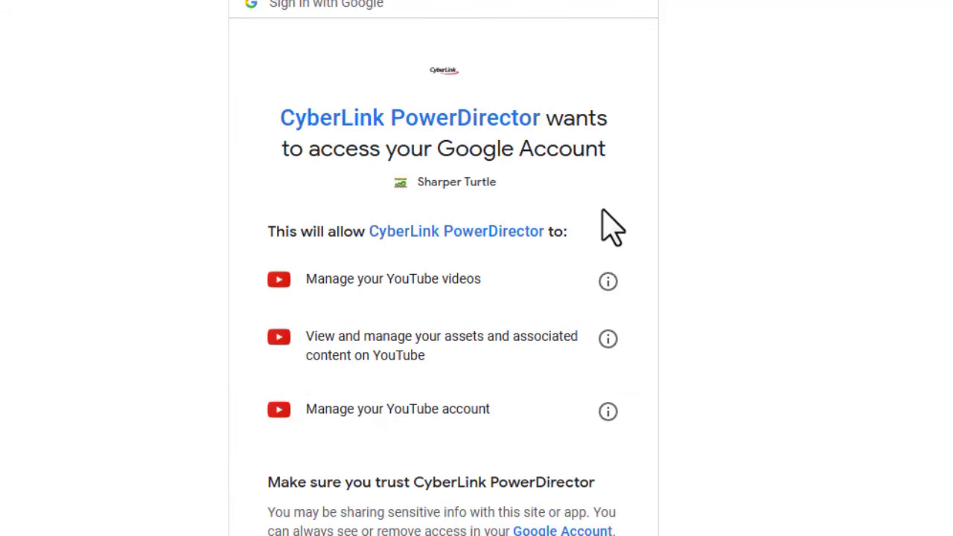
pyautogui.scroll(-4, 610, 231)
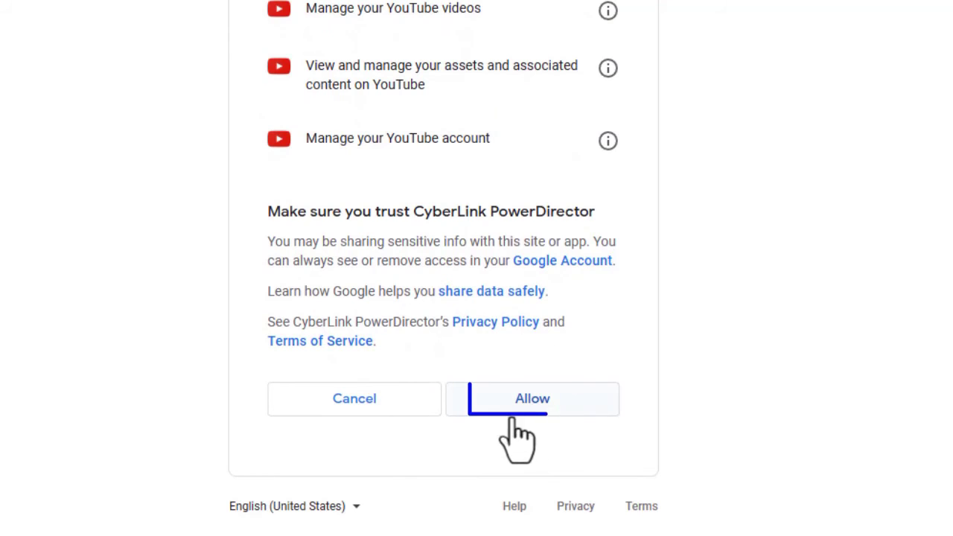
pyautogui.click(570, 404)
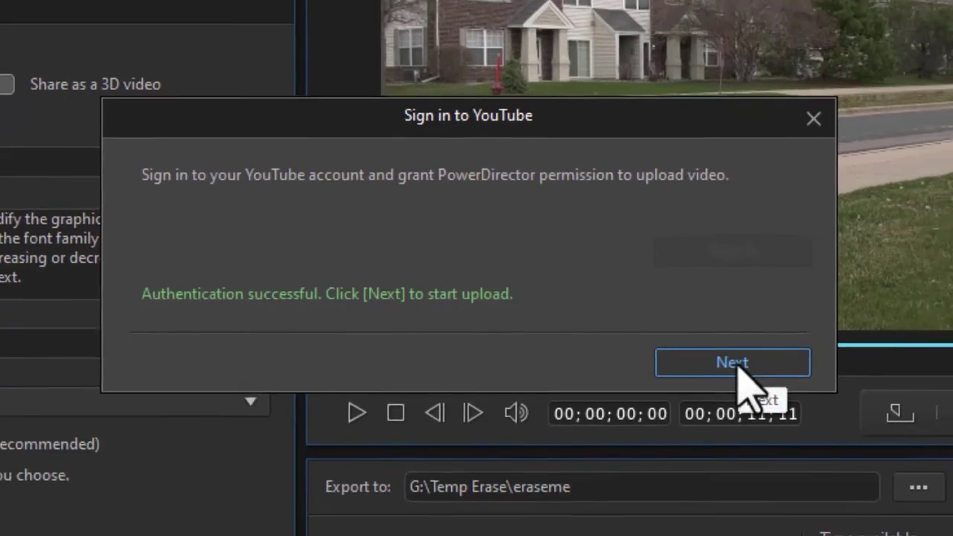
# Continue past the successful authentication to begin rendering and uploading the clip.
pyautogui.click(737, 365)
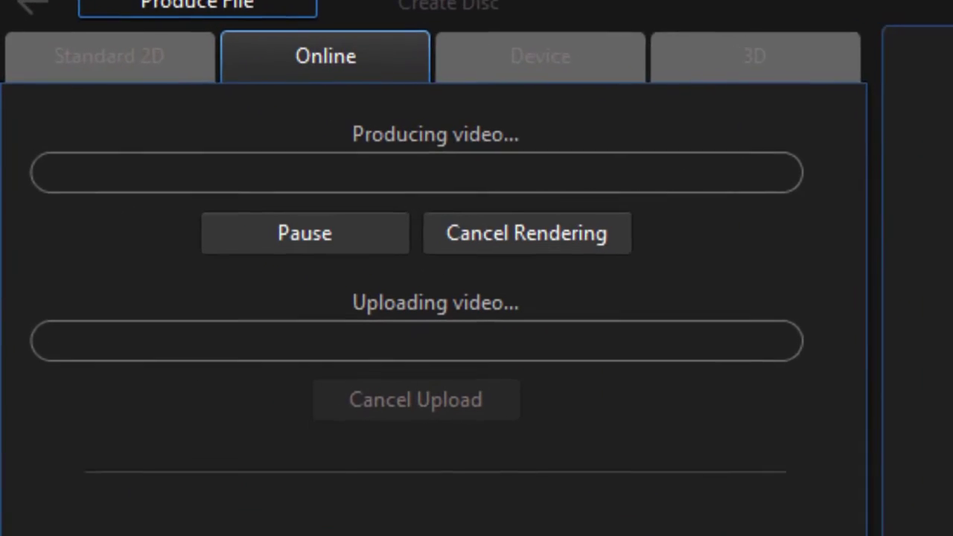